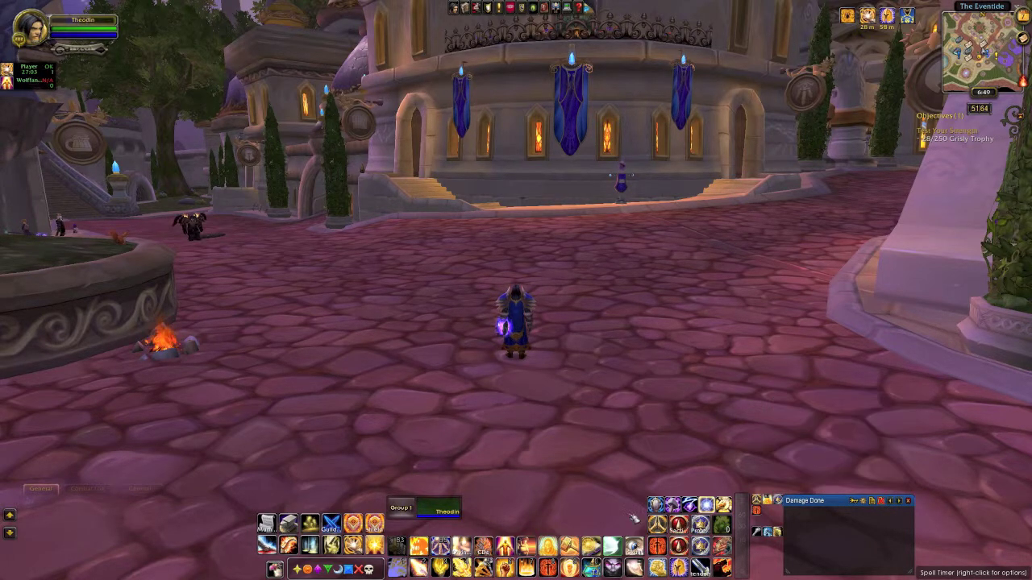
Walk the character forward and slightly left across the plaza toward the building.
{"action": "key", "text": "w"}
{"action": "key", "text": "a"}
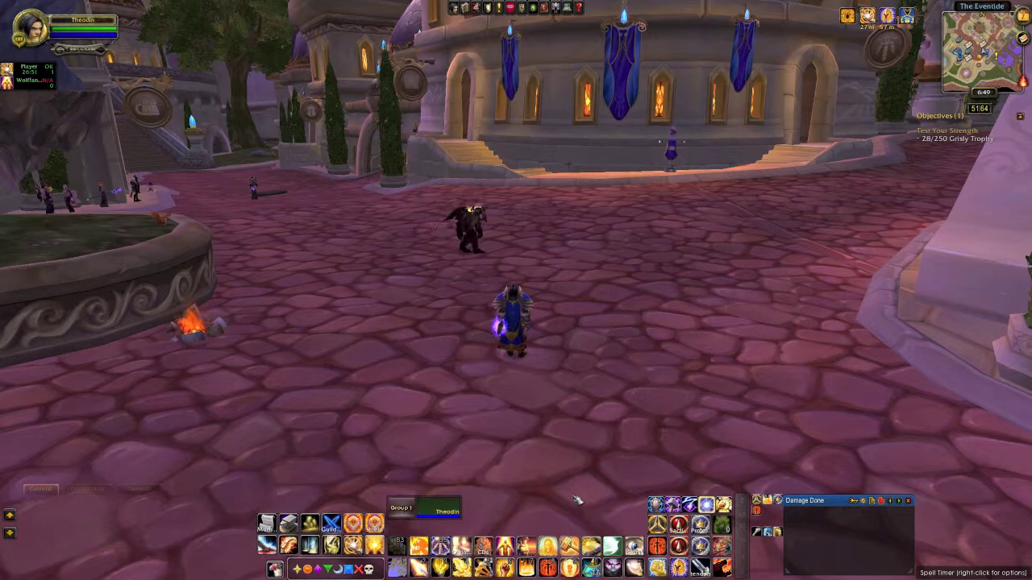
Run /skin to open Skinner's settings, then reposition the Interface window while checking the bags.
{"action": "type", "text": "/skinner"}
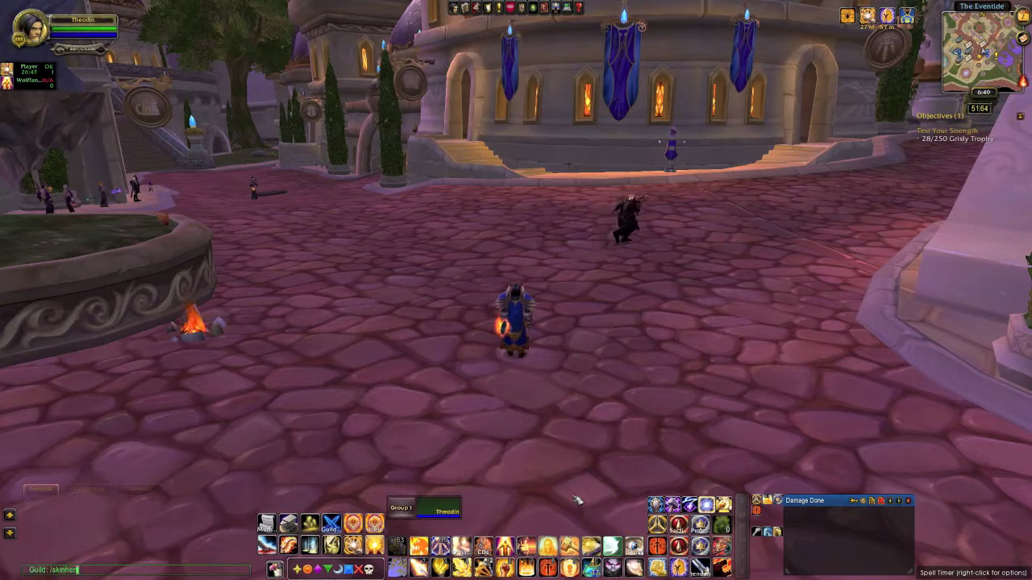
{"action": "key", "text": "Return"}
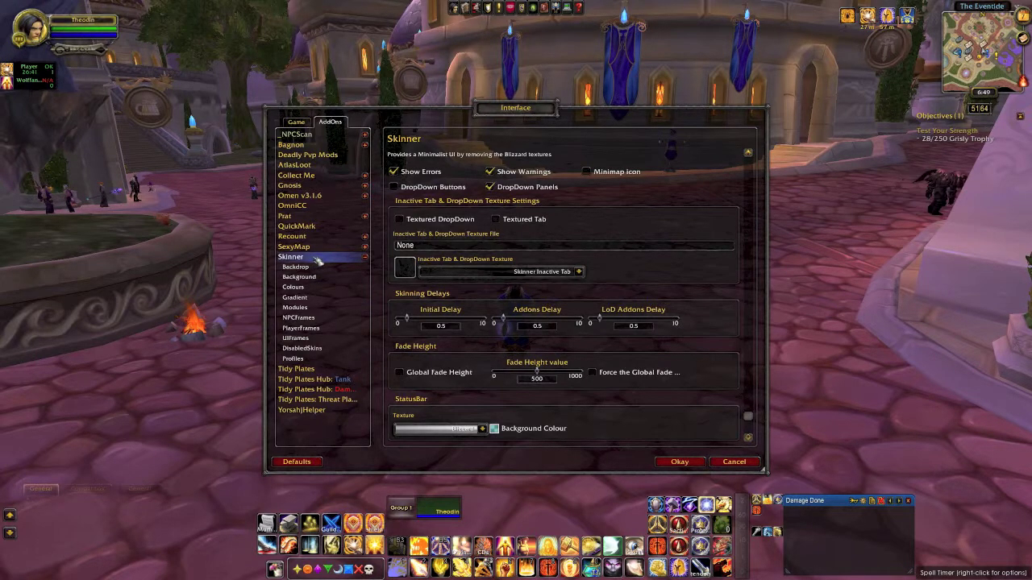
{"action": "key", "text": "b"}
{"action": "left_click_drag", "start_coordinate": [539, 108], "coordinate": [390, 105]}
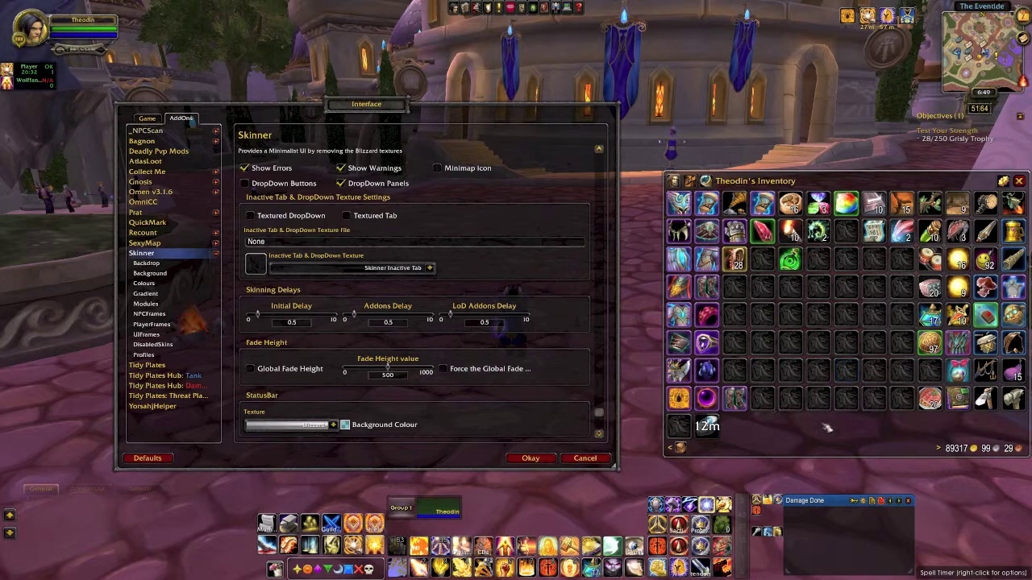
{"action": "key", "text": "b"}
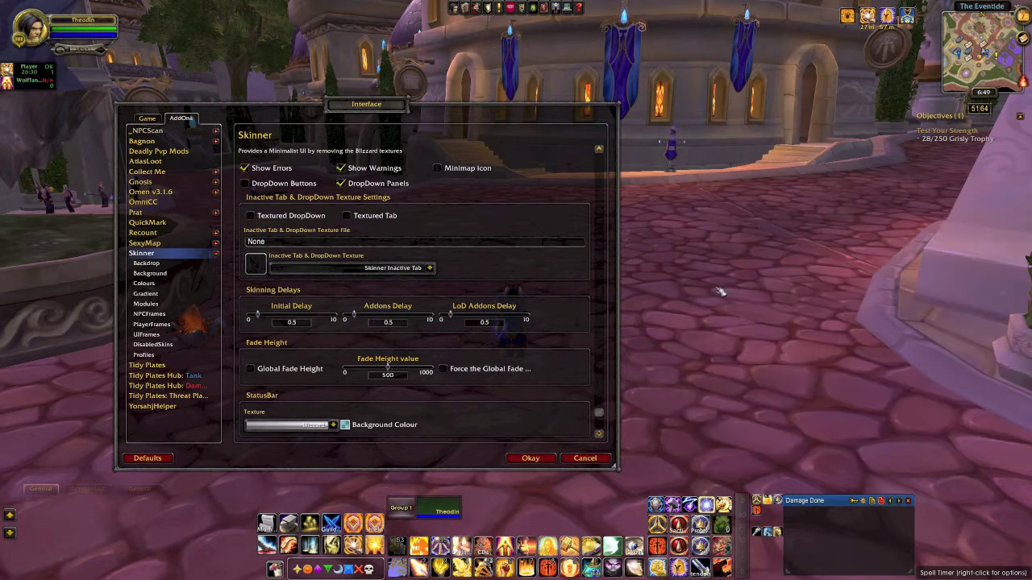
{"action": "left_click_drag", "start_coordinate": [397, 111], "coordinate": [486, 112]}
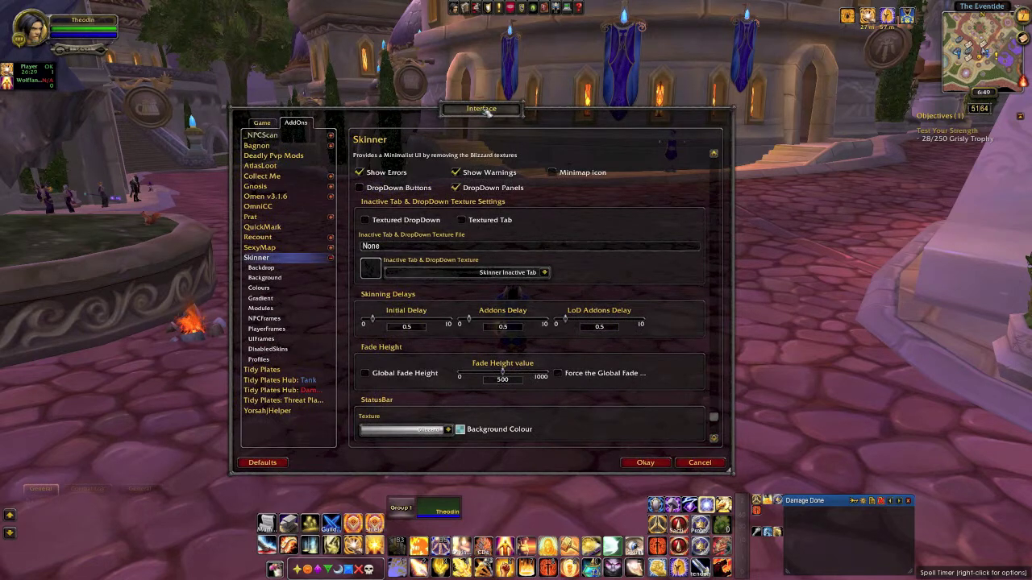
Enable ViewPort Show on the View Port tab of Skinner's Modules settings.
{"action": "left_click", "coordinate": [272, 310]}
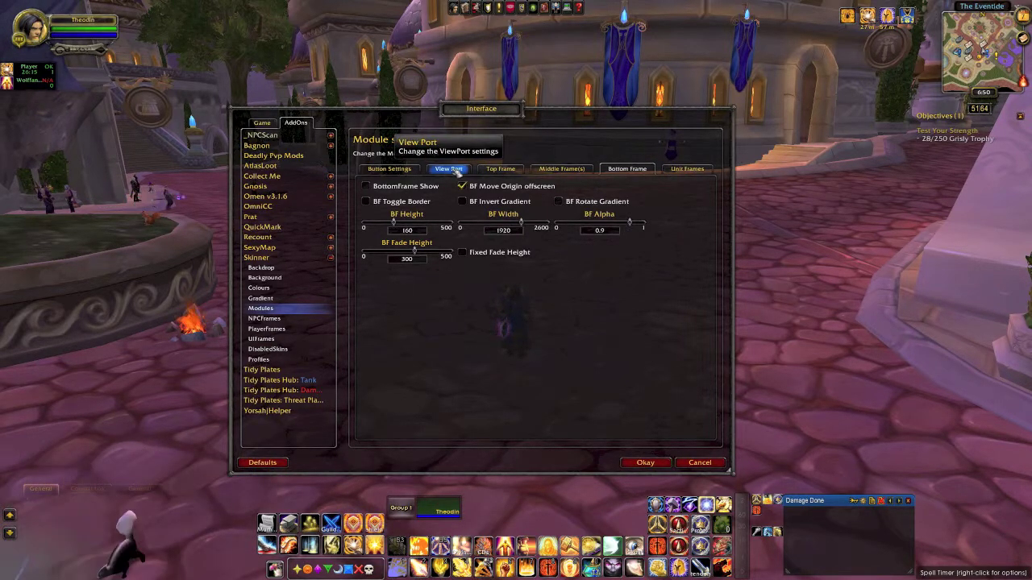
{"action": "left_click", "coordinate": [455, 170]}
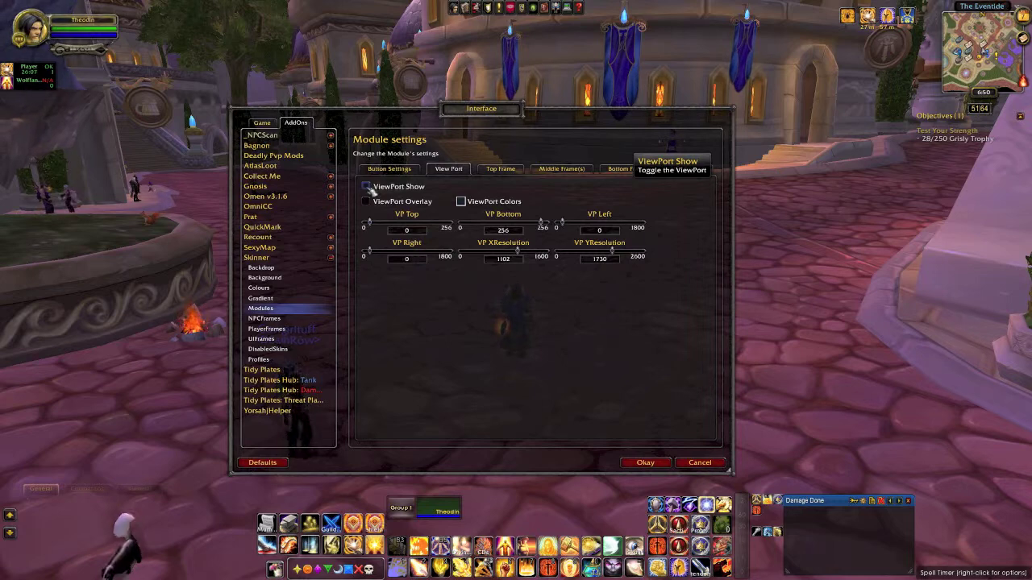
{"action": "left_click", "coordinate": [368, 186]}
{"action": "left_click_drag", "start_coordinate": [481, 114], "coordinate": [508, 79]}
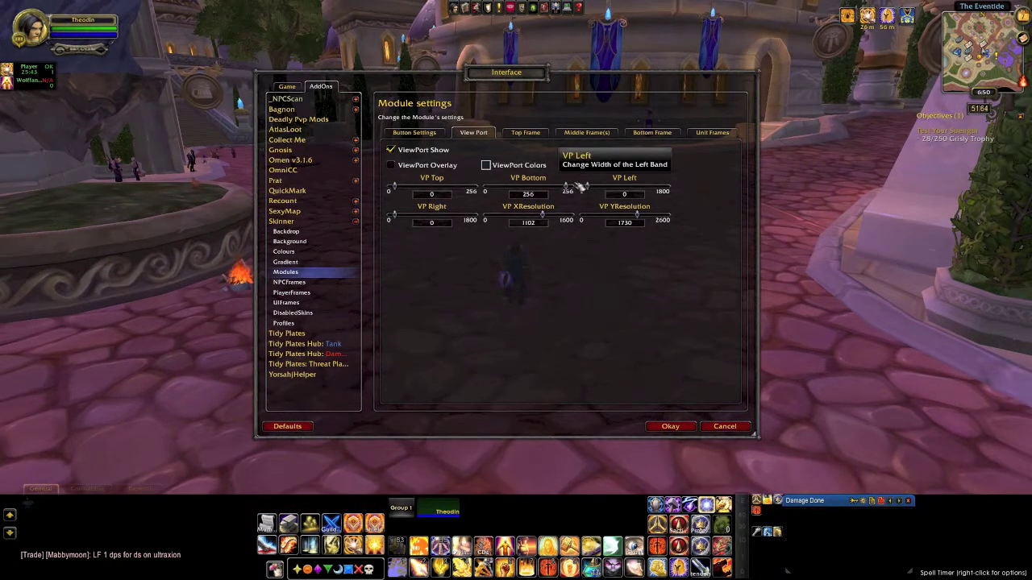
Try VP Bottom heights of about 124, 0 and 100, targeting a squirrel, before returning to 256.
{"action": "mouse_move", "coordinate": [568, 188]}
{"action": "left_mouse_down"}
{"action": "mouse_move", "coordinate": [529, 192]}
{"action": "mouse_move", "coordinate": [575, 184]}
{"action": "left_mouse_up"}
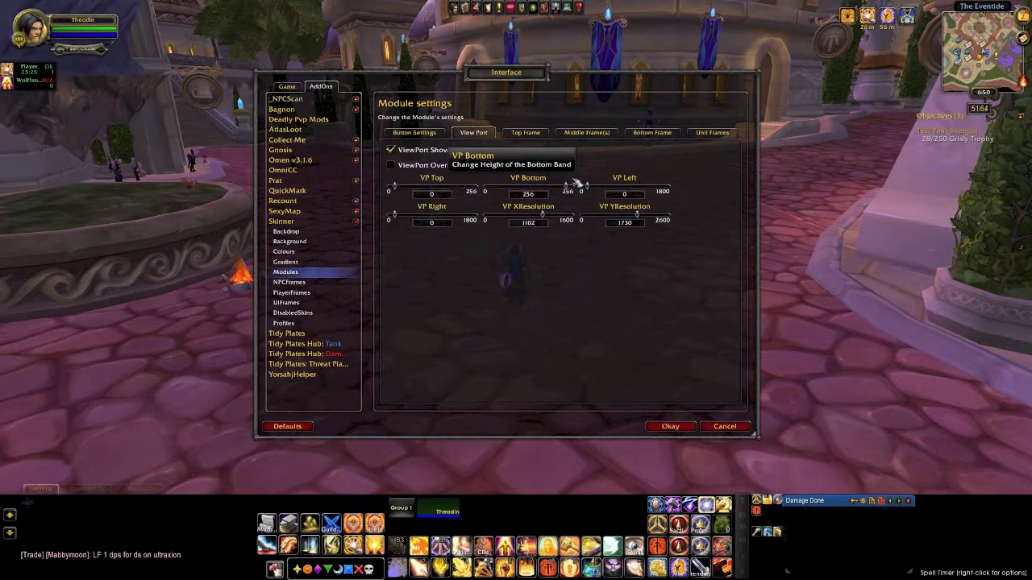
{"action": "left_click_drag", "start_coordinate": [568, 185], "coordinate": [489, 186]}
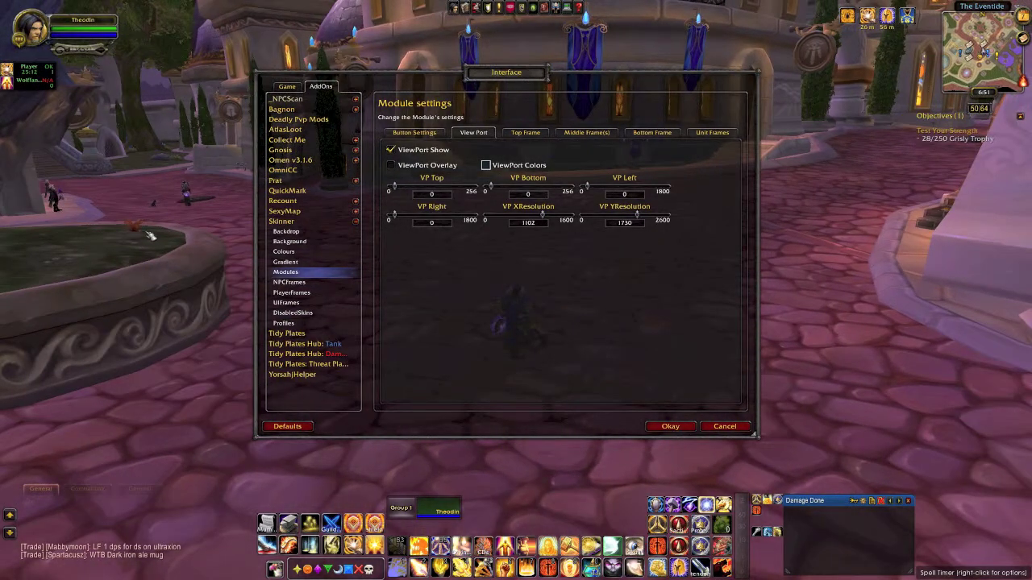
{"action": "left_click", "coordinate": [141, 233]}
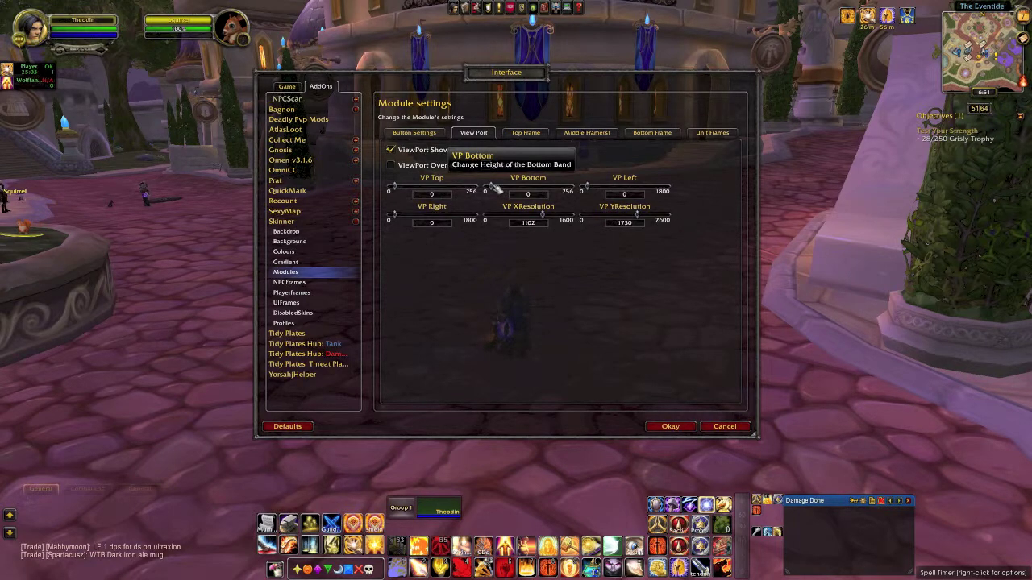
{"action": "left_click_drag", "start_coordinate": [493, 187], "coordinate": [576, 186]}
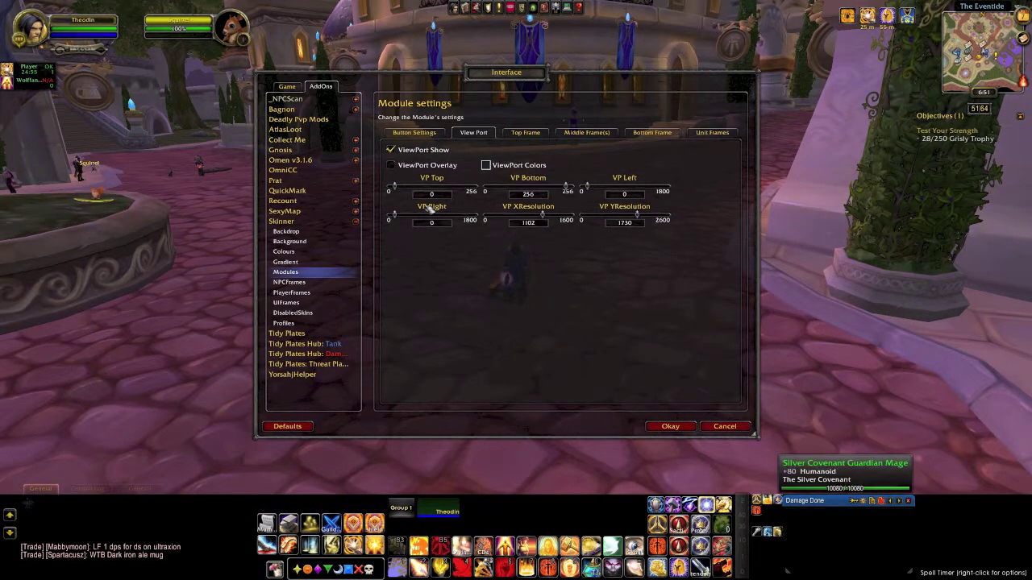
{"action": "mouse_move", "coordinate": [569, 187]}
{"action": "left_mouse_down"}
{"action": "mouse_move", "coordinate": [480, 193]}
{"action": "mouse_move", "coordinate": [574, 191]}
{"action": "left_mouse_up"}
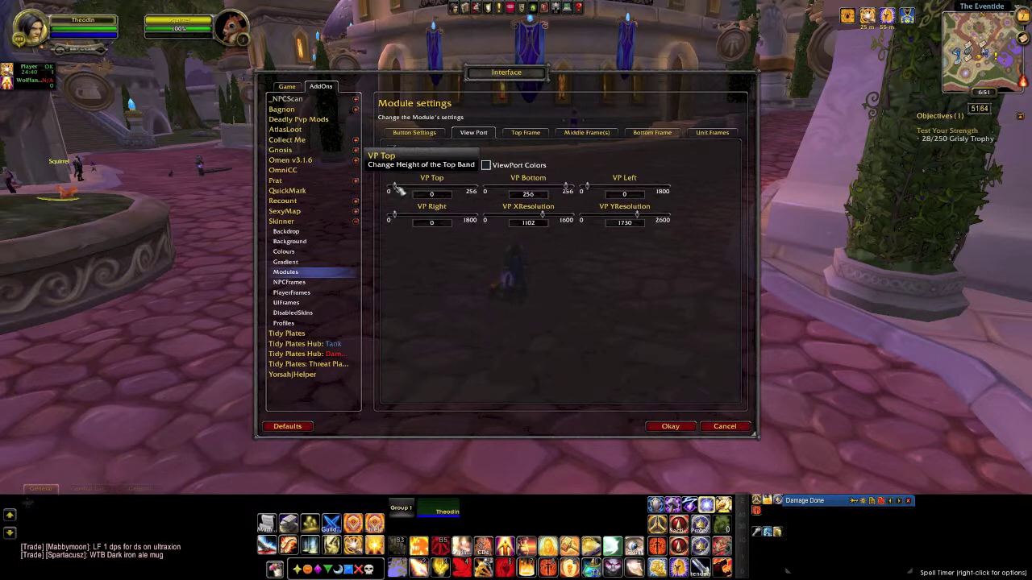
Test a VP Top band and reset it to 0, keeping VP Bottom at 256.
{"action": "left_click_drag", "start_coordinate": [399, 191], "coordinate": [474, 187]}
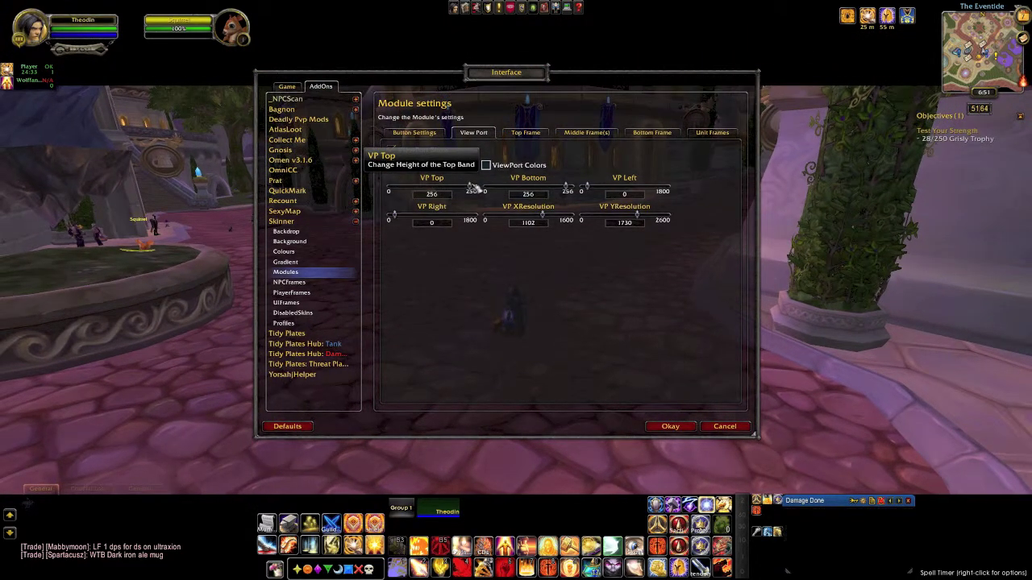
{"action": "left_click_drag", "start_coordinate": [470, 188], "coordinate": [391, 188]}
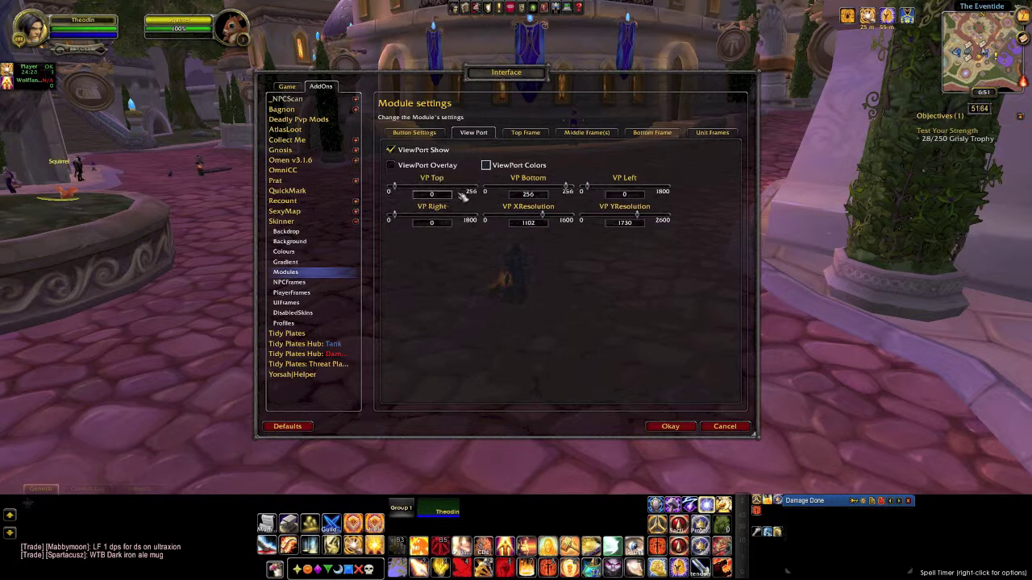
{"action": "mouse_move", "coordinate": [569, 187]}
{"action": "left_mouse_down"}
{"action": "mouse_move", "coordinate": [488, 188]}
{"action": "mouse_move", "coordinate": [569, 187]}
{"action": "left_mouse_up"}
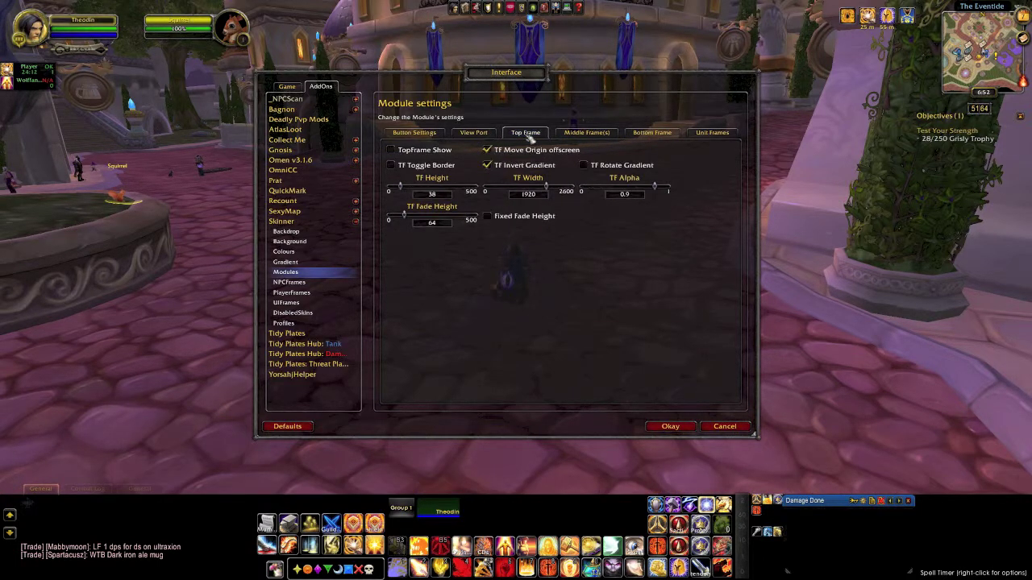
Turn on BottomFrame Show in the Bottom Frame settings and set BF Height to 160.
{"action": "left_click", "coordinate": [586, 134]}
{"action": "left_click", "coordinate": [652, 134]}
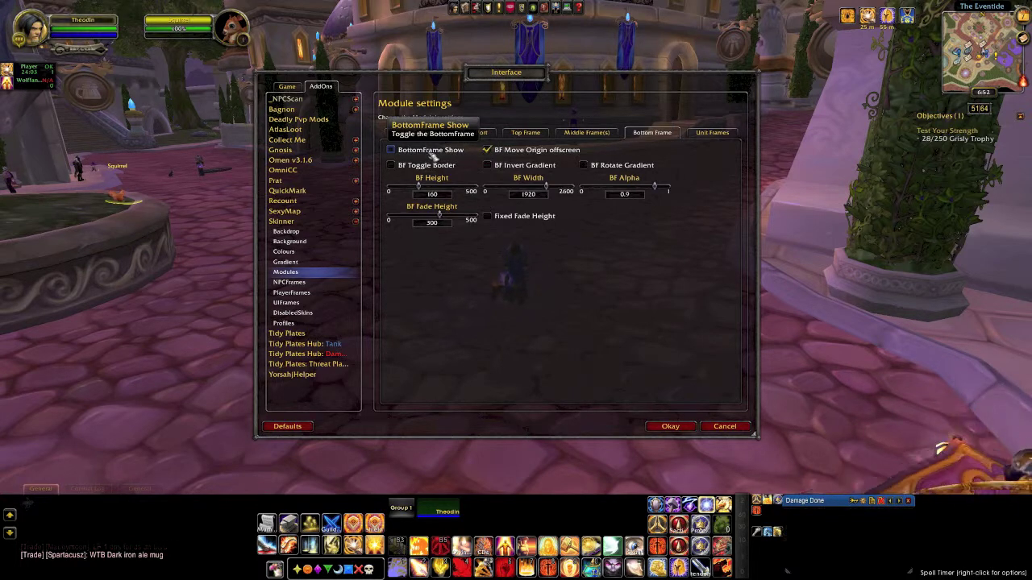
{"action": "left_click", "coordinate": [392, 150]}
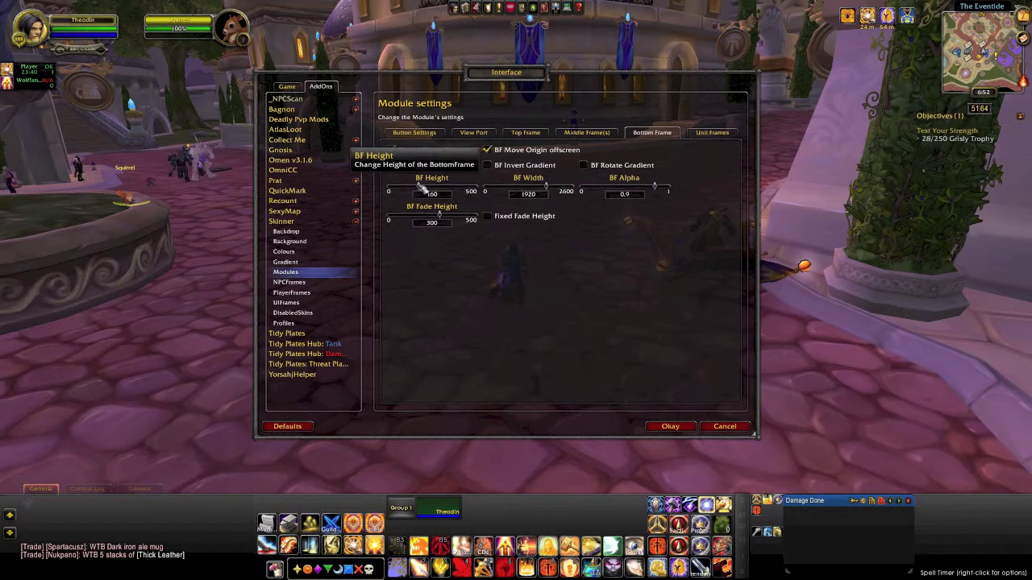
{"action": "scroll", "coordinate": [419, 185], "scroll_direction": "down", "scroll_amount": 3}
{"action": "scroll", "coordinate": [420, 185], "scroll_direction": "up", "scroll_amount": 5}
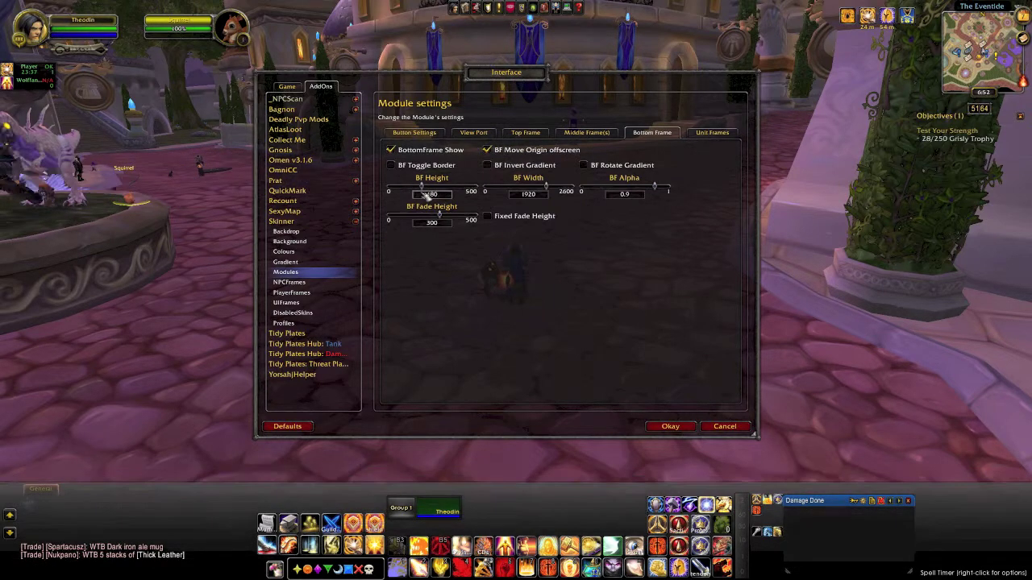
{"action": "mouse_move", "coordinate": [428, 192]}
{"action": "left_mouse_down"}
{"action": "mouse_move", "coordinate": [452, 195]}
{"action": "mouse_move", "coordinate": [419, 202]}
{"action": "left_mouse_up"}
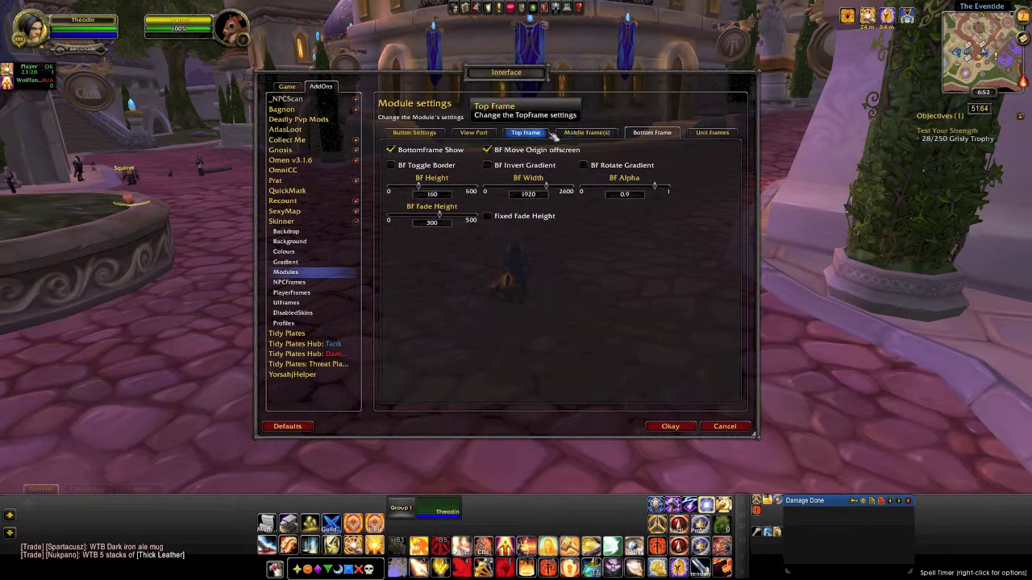
{"action": "left_click_drag", "start_coordinate": [552, 137], "coordinate": [602, 127]}
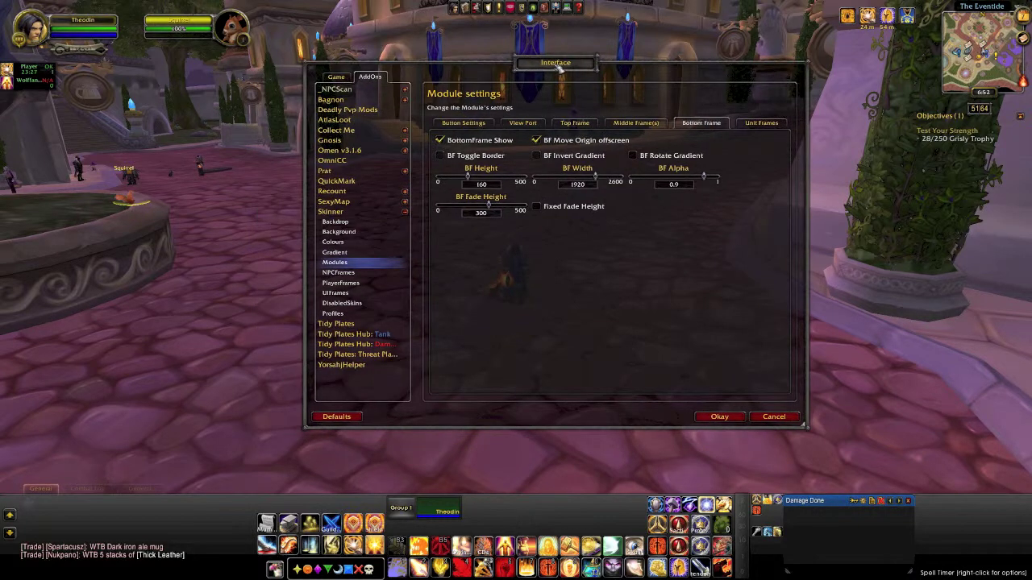
Enable MiddleFrame1 Show, then move Middle Frame 1 top-left and shrink it behind the player portrait.
{"action": "left_click", "coordinate": [637, 121]}
{"action": "left_click_drag", "start_coordinate": [556, 66], "coordinate": [612, 89]}
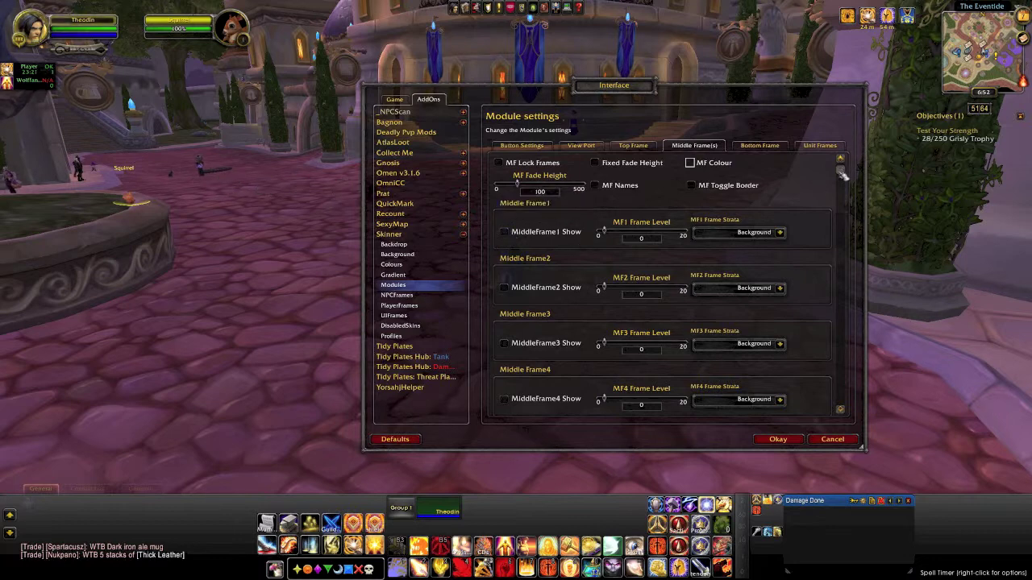
{"action": "scroll", "coordinate": [842, 182], "scroll_direction": "down", "scroll_amount": 3}
{"action": "scroll", "coordinate": [842, 208], "scroll_direction": "down", "scroll_amount": 3}
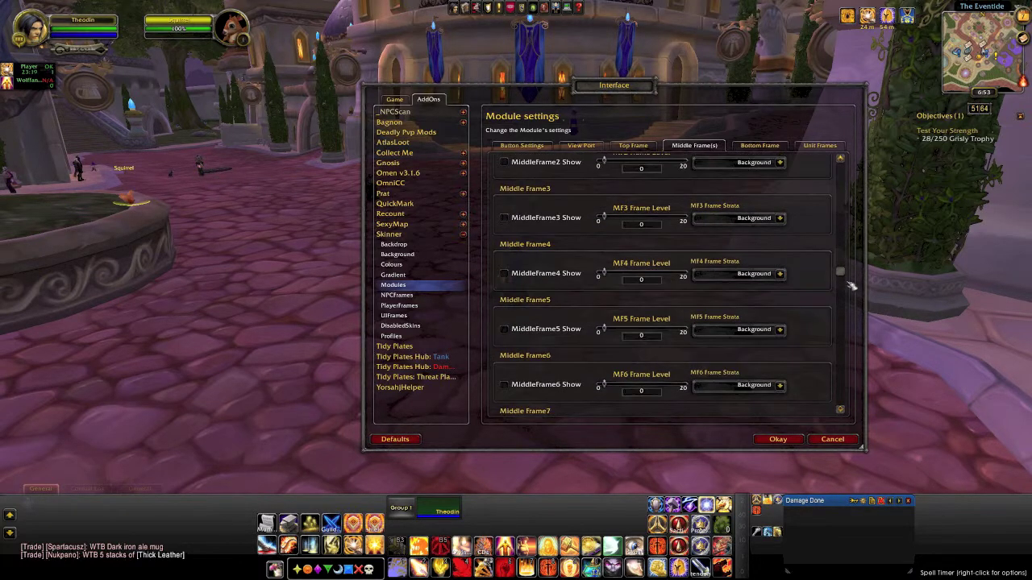
{"action": "scroll", "coordinate": [841, 208], "scroll_direction": "up", "scroll_amount": 6}
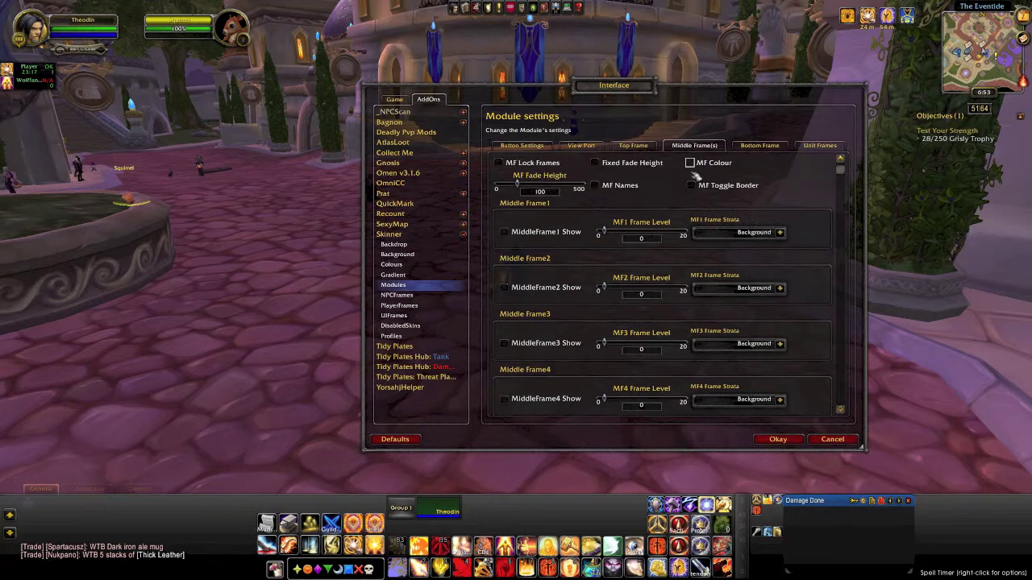
{"action": "left_click", "coordinate": [508, 232]}
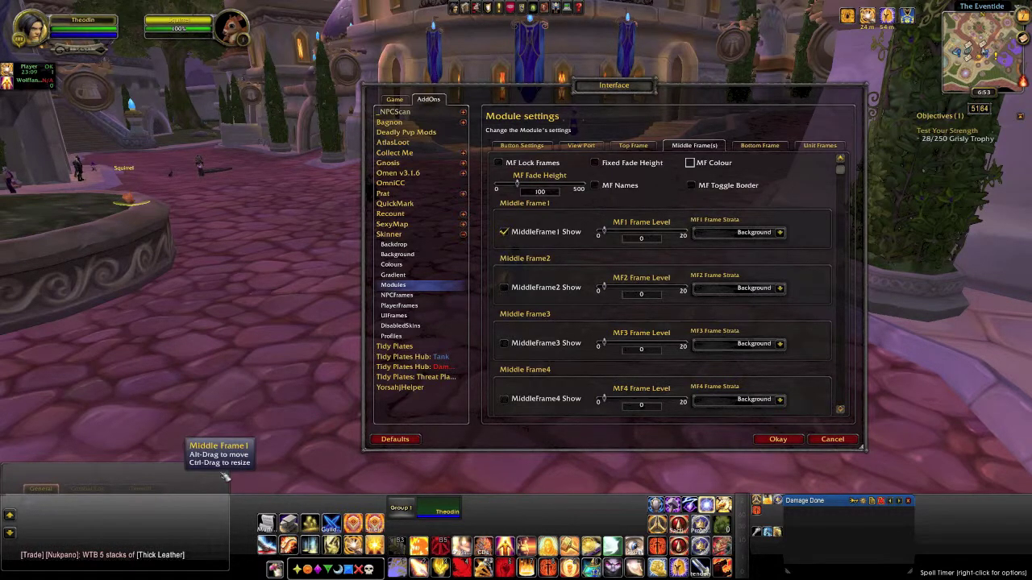
{"action": "left_click_drag", "start_coordinate": [227, 475], "coordinate": [214, 5]}
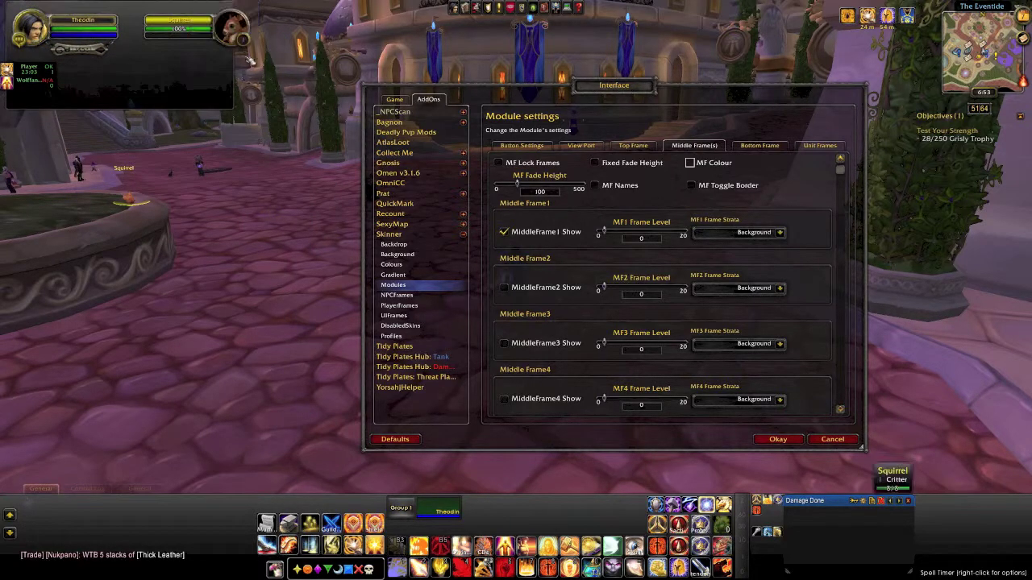
{"action": "left_click_drag", "start_coordinate": [237, 112], "coordinate": [127, 65]}
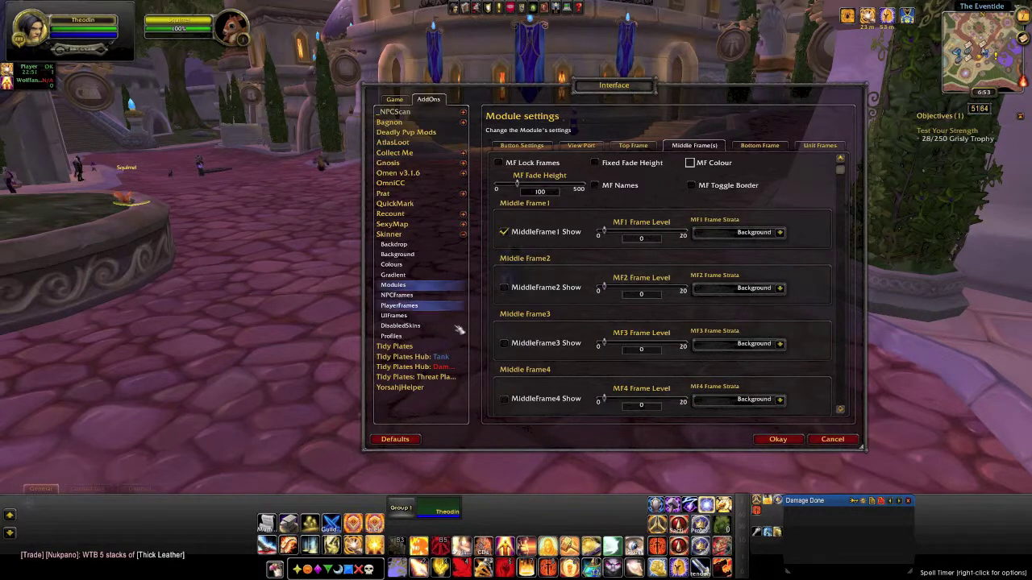
Hide Middle Frame 1 and add a tall VP Top band across the game view.
{"action": "left_click", "coordinate": [504, 232]}
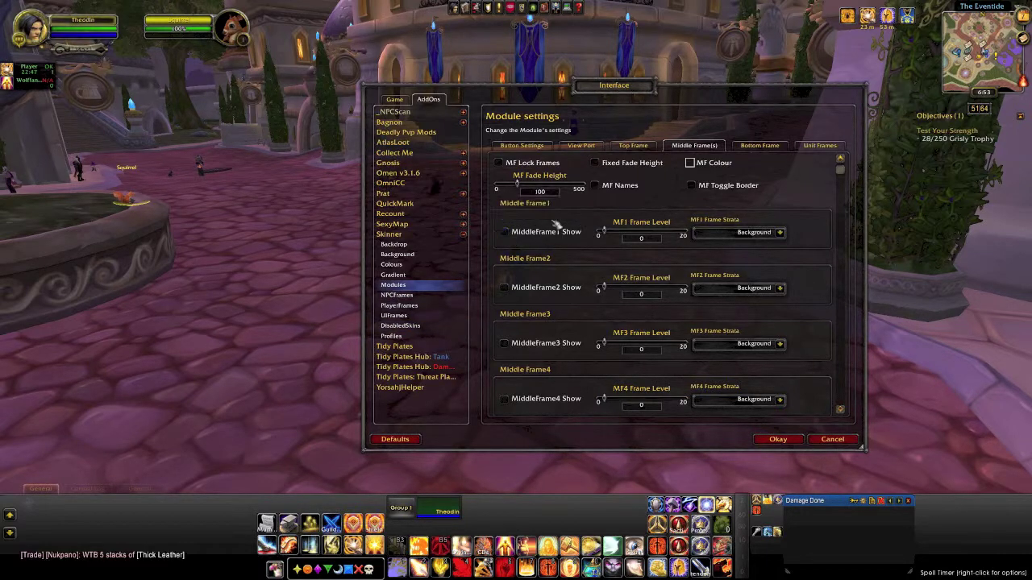
{"action": "left_click", "coordinate": [581, 146]}
{"action": "left_click", "coordinate": [500, 178]}
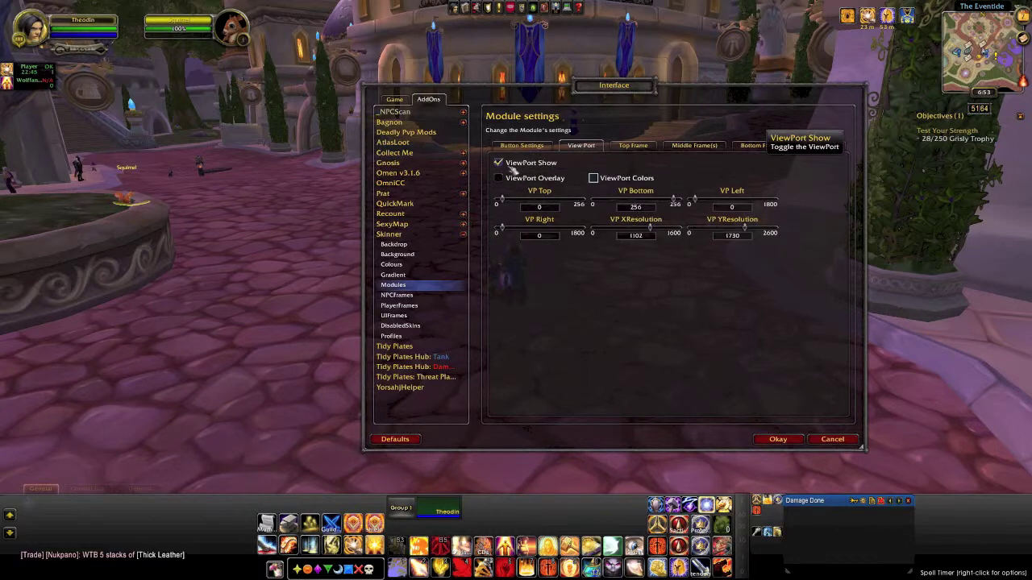
{"action": "left_click_drag", "start_coordinate": [506, 202], "coordinate": [579, 203]}
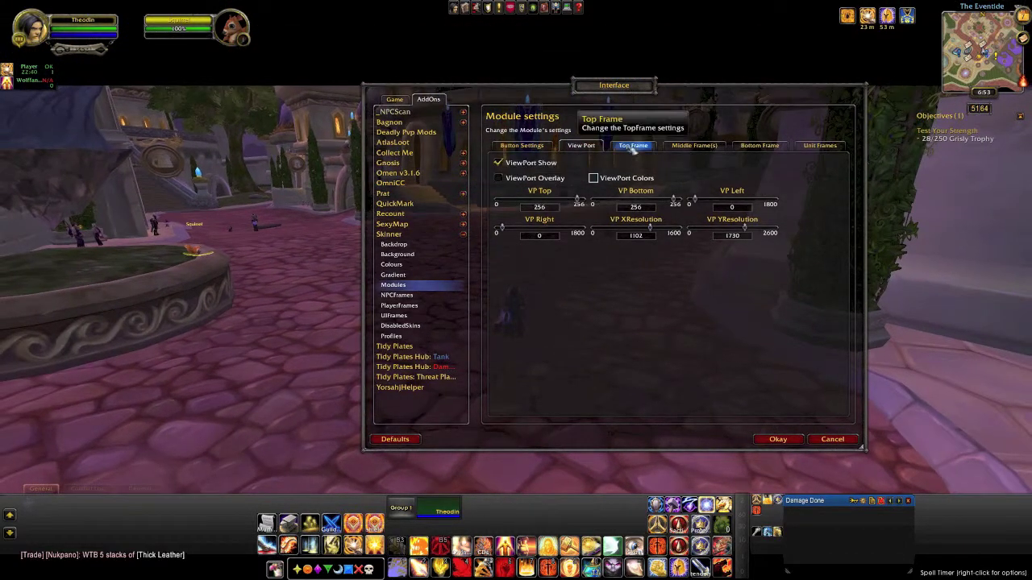
Set TF Height to 51, bring VP Top back to 0, and turn off TopFrame Show.
{"action": "left_click", "coordinate": [633, 146]}
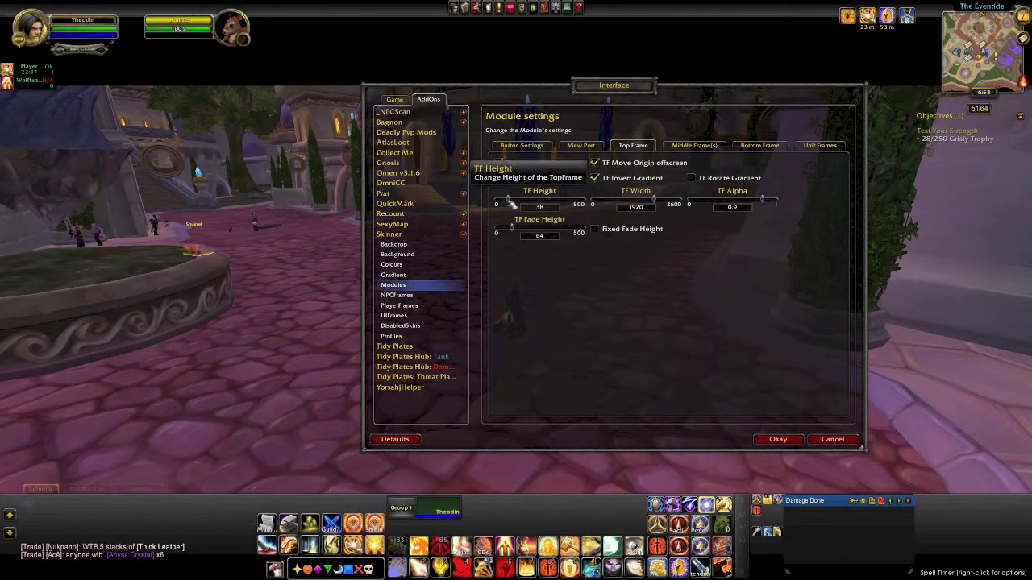
{"action": "mouse_move", "coordinate": [514, 200]}
{"action": "left_mouse_down"}
{"action": "mouse_move", "coordinate": [533, 203]}
{"action": "mouse_move", "coordinate": [517, 203]}
{"action": "left_mouse_up"}
{"action": "left_click", "coordinate": [581, 145]}
{"action": "left_click_drag", "start_coordinate": [585, 202], "coordinate": [526, 200]}
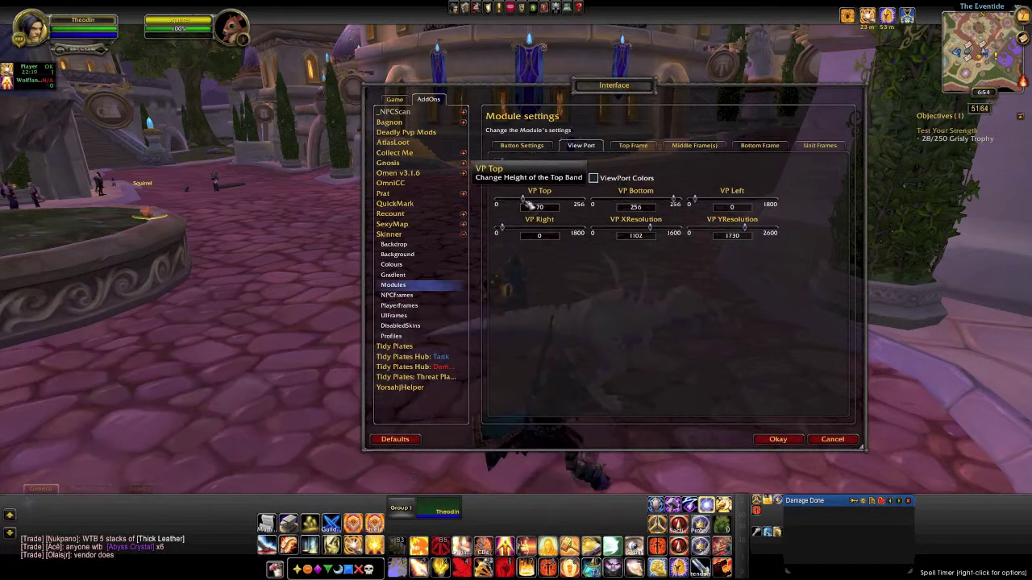
{"action": "left_click_drag", "start_coordinate": [526, 203], "coordinate": [519, 204]}
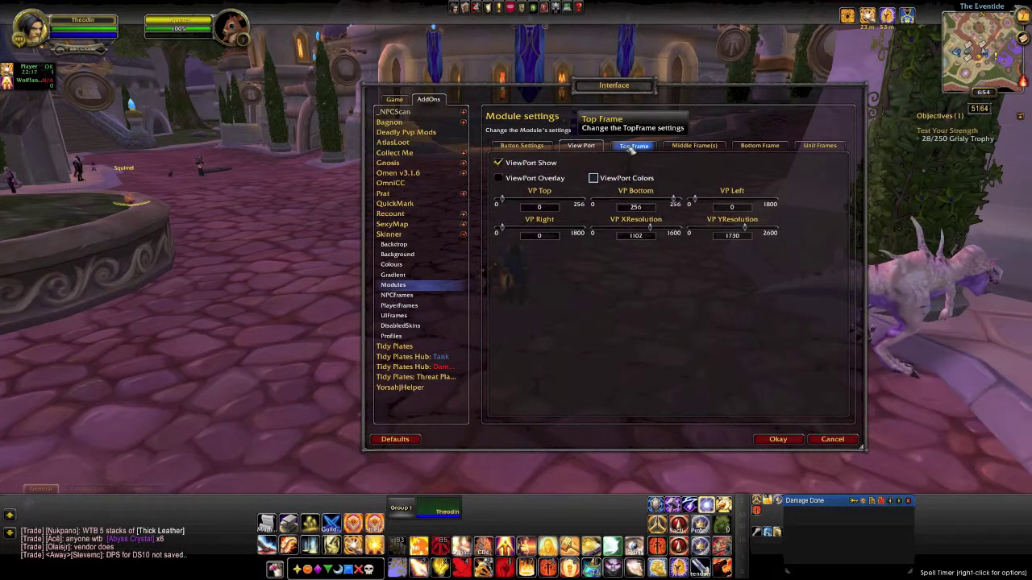
{"action": "left_click", "coordinate": [633, 145]}
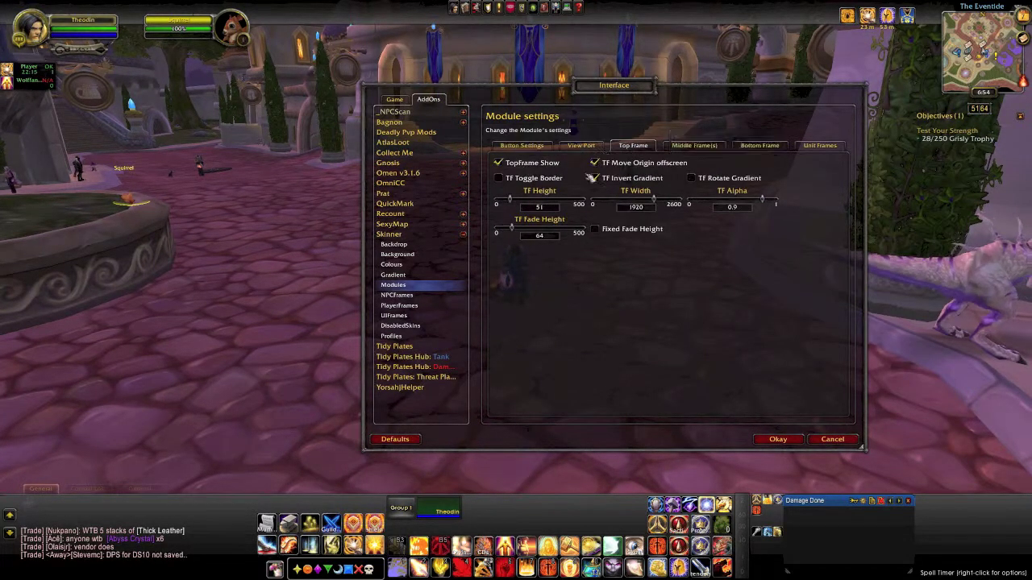
{"action": "left_click", "coordinate": [512, 164]}
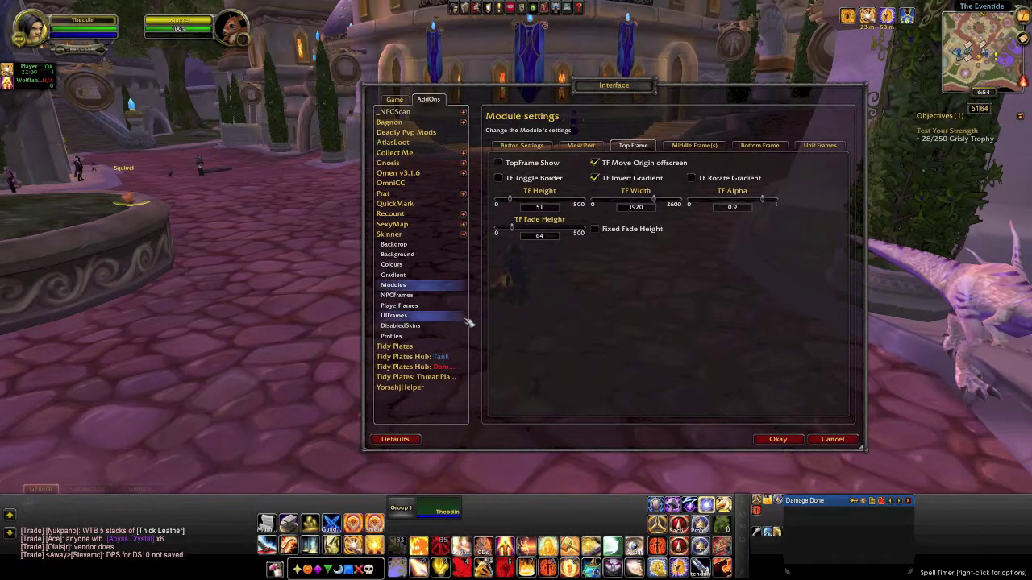
Switch from Skinner's NPCFrames page to the PlayerFrames character skin settings.
{"action": "left_click", "coordinate": [426, 295]}
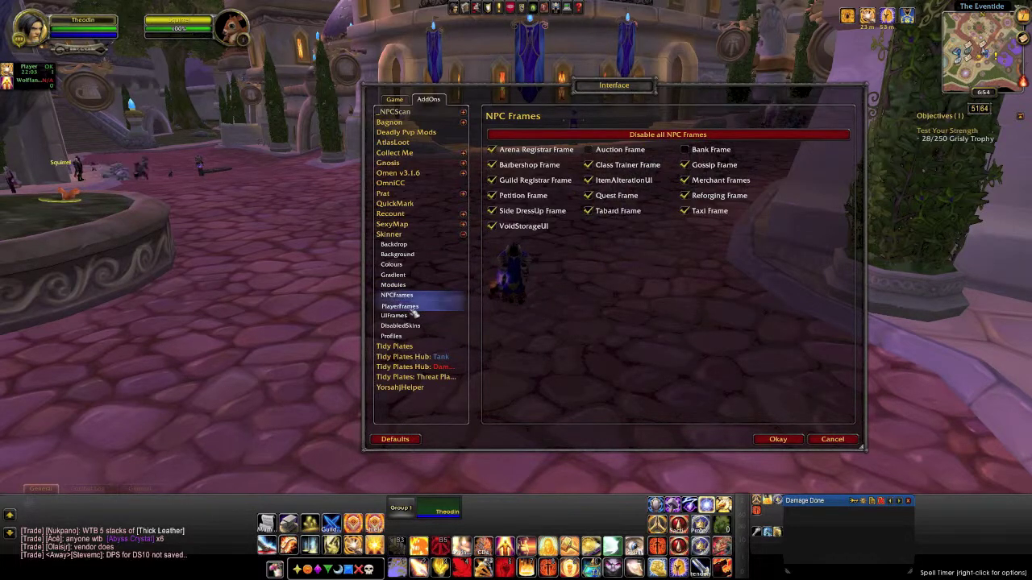
{"action": "left_click", "coordinate": [414, 307]}
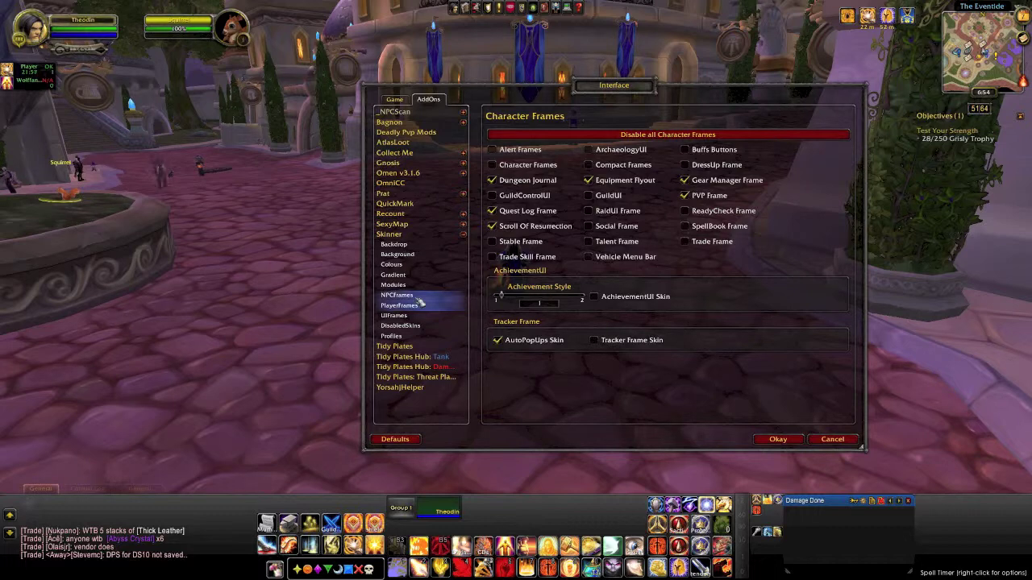
Skin the Spellbook via SpellBook Frame, check a paladin tab and General, then untick it.
{"action": "key", "text": "p"}
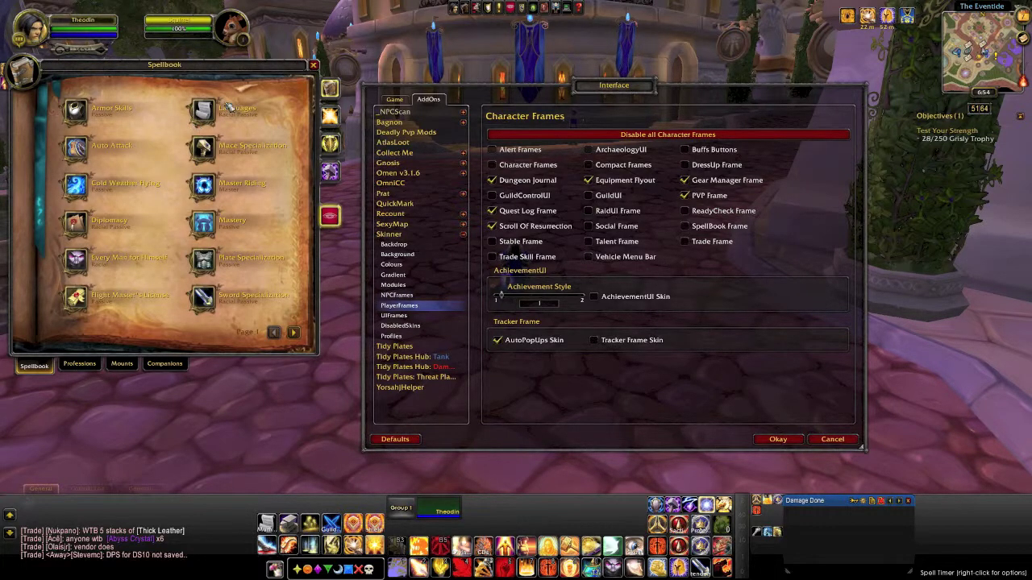
{"action": "left_click", "coordinate": [687, 227]}
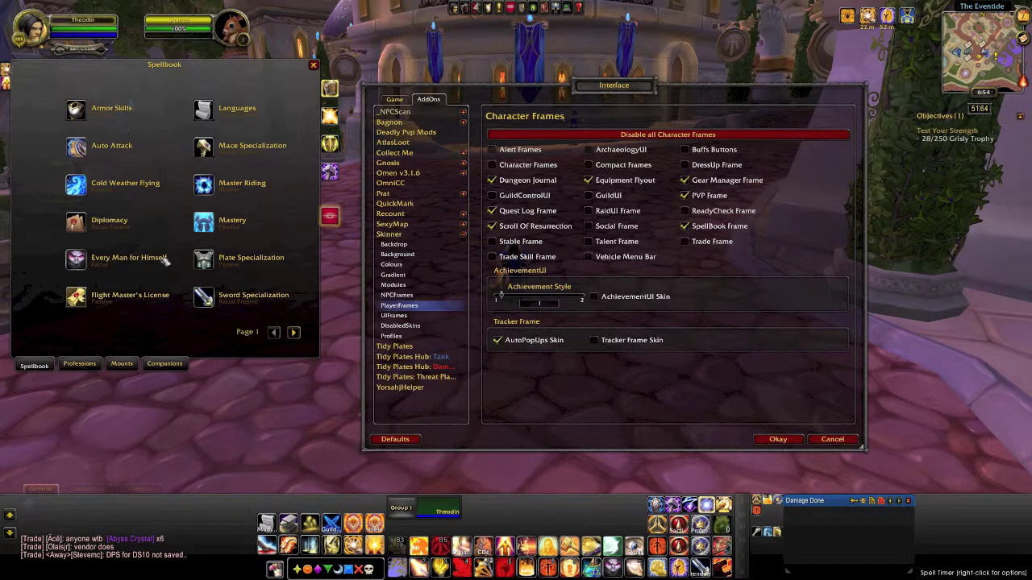
{"action": "left_click", "coordinate": [330, 115]}
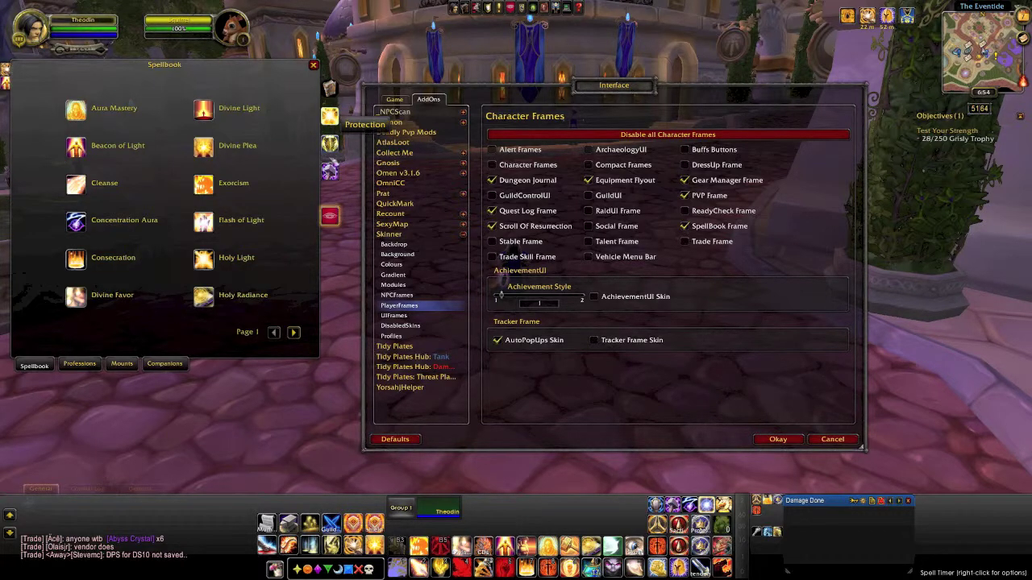
{"action": "left_click", "coordinate": [330, 87]}
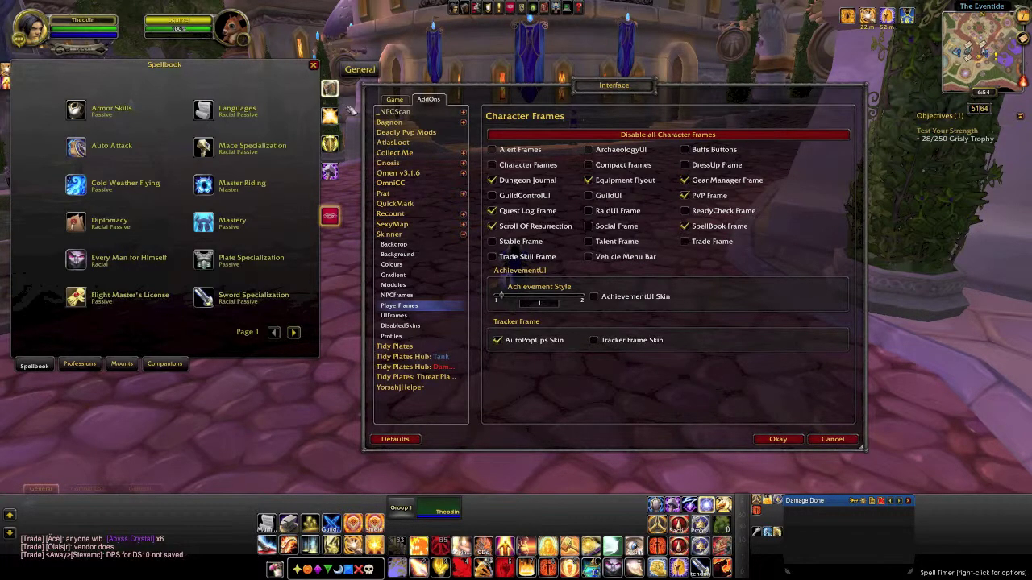
{"action": "left_click", "coordinate": [685, 227]}
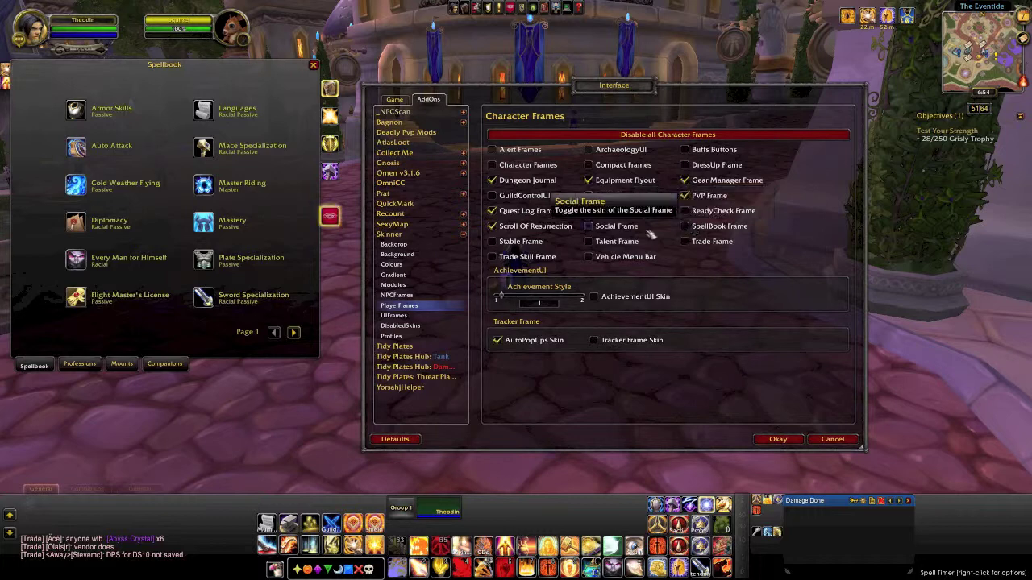
Save the interface options, close the Spellbook, and reopen Skinner's options with /skinner.
{"action": "left_click", "coordinate": [779, 440]}
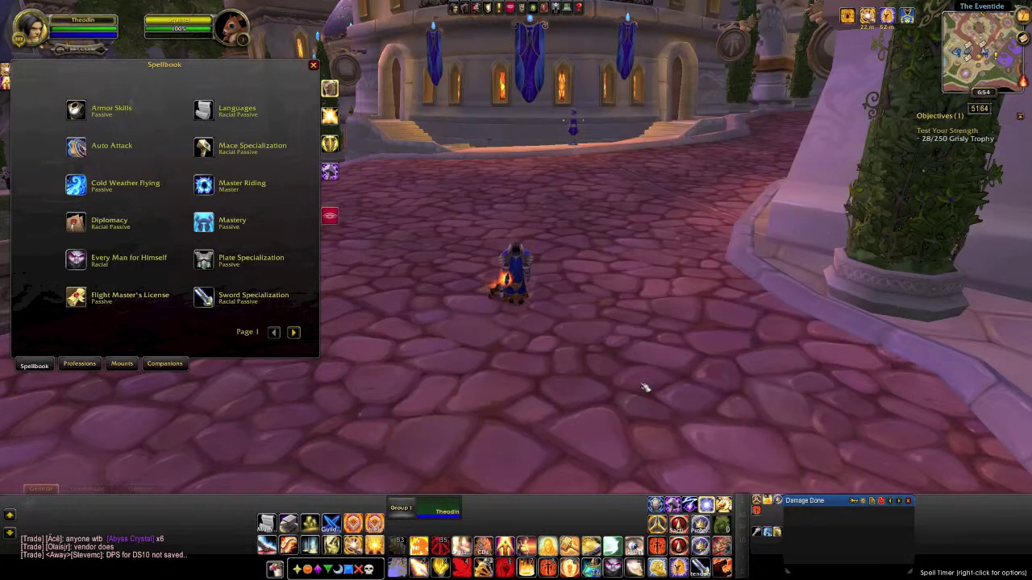
{"action": "key", "text": "Escape"}
{"action": "key", "text": "Return"}
{"action": "type", "text": "/skinner"}
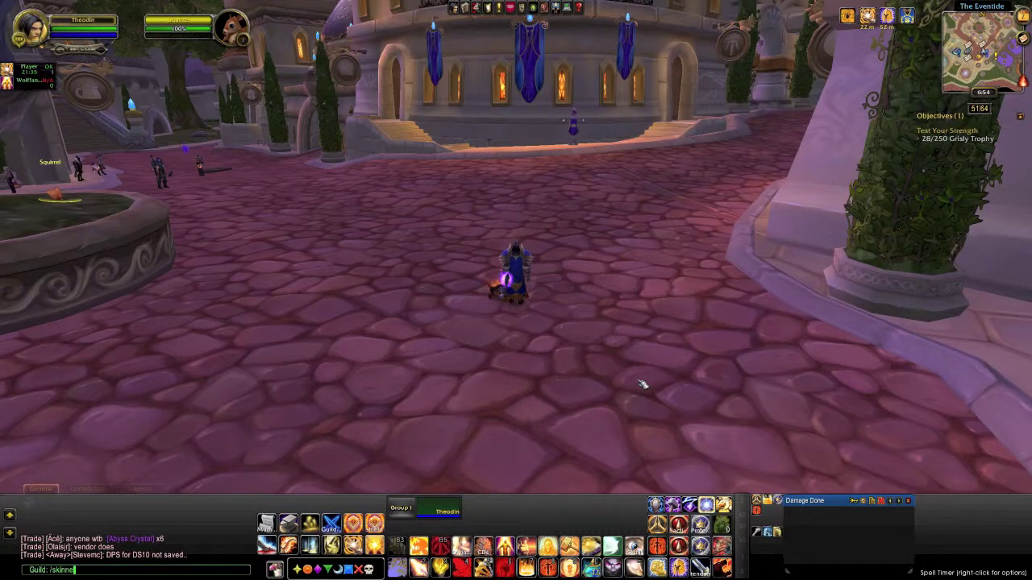
{"action": "key", "text": "Return"}
Review Skinner's Background, Backdrop, Colours, Gradient, Modules, UI Frames and Character Frames pages, briefly showing the Spellbook.
{"action": "left_click", "coordinate": [415, 255]}
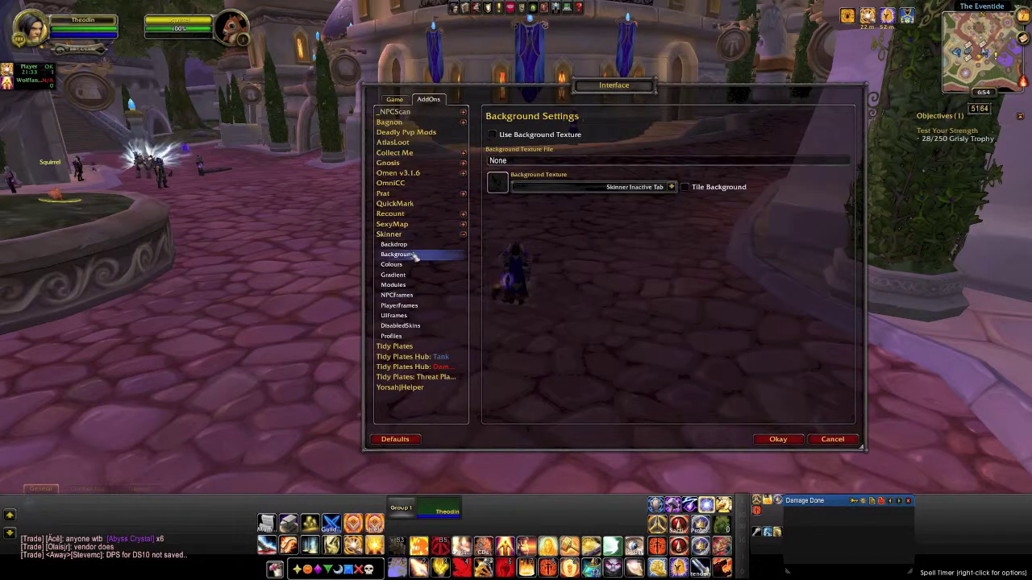
{"action": "left_click", "coordinate": [409, 246]}
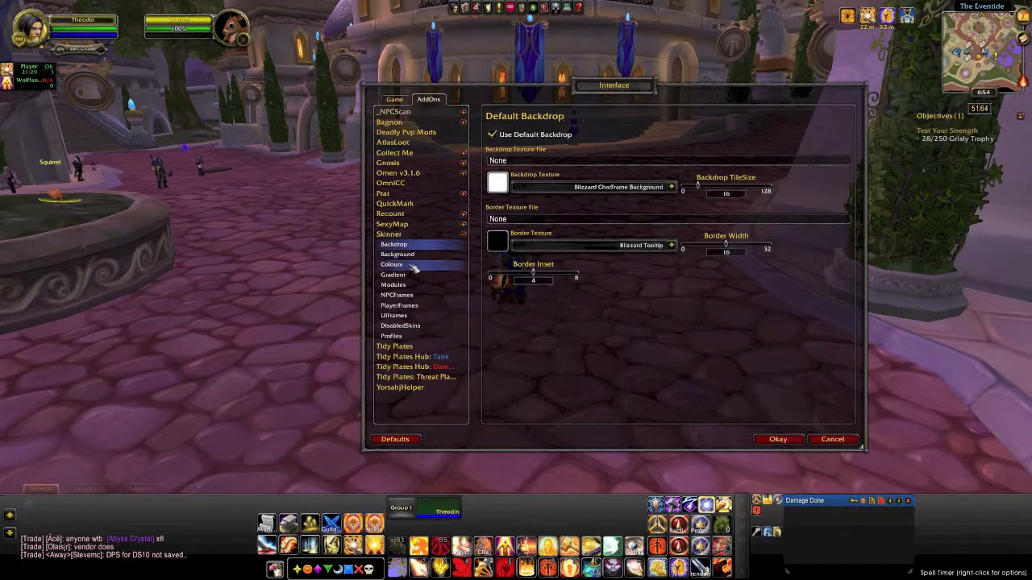
{"action": "left_click", "coordinate": [411, 266]}
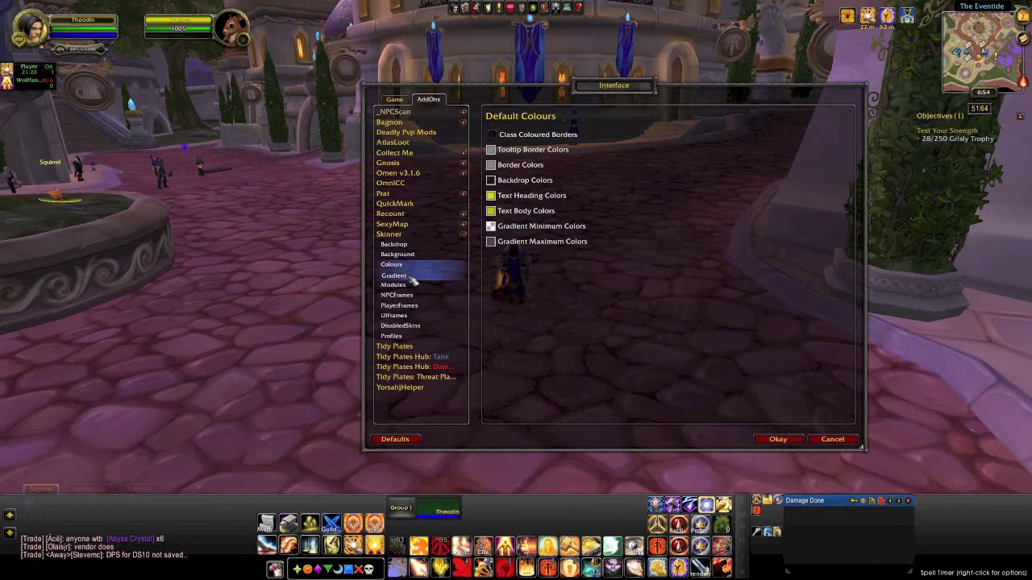
{"action": "left_click", "coordinate": [411, 276]}
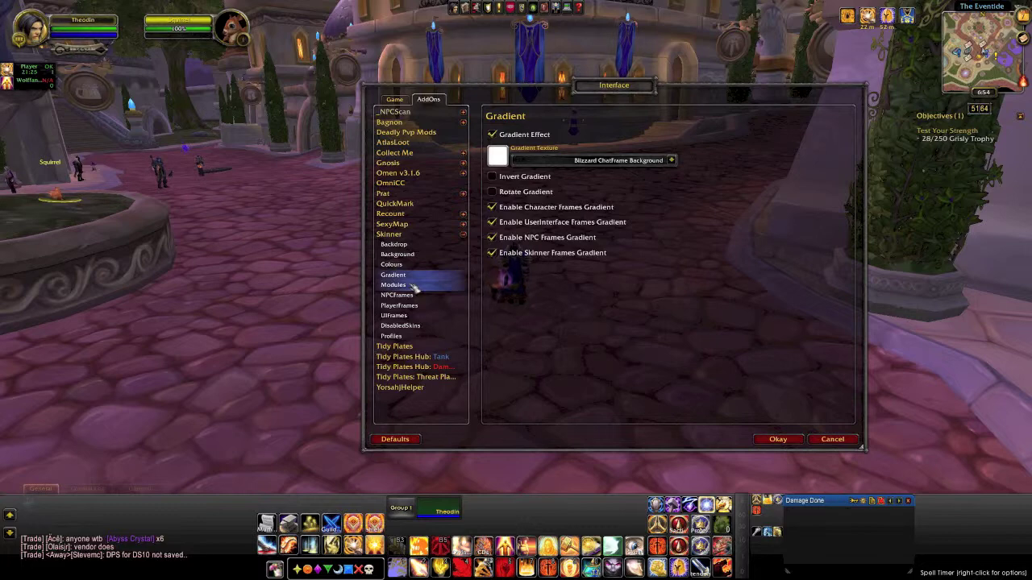
{"action": "left_click", "coordinate": [413, 287]}
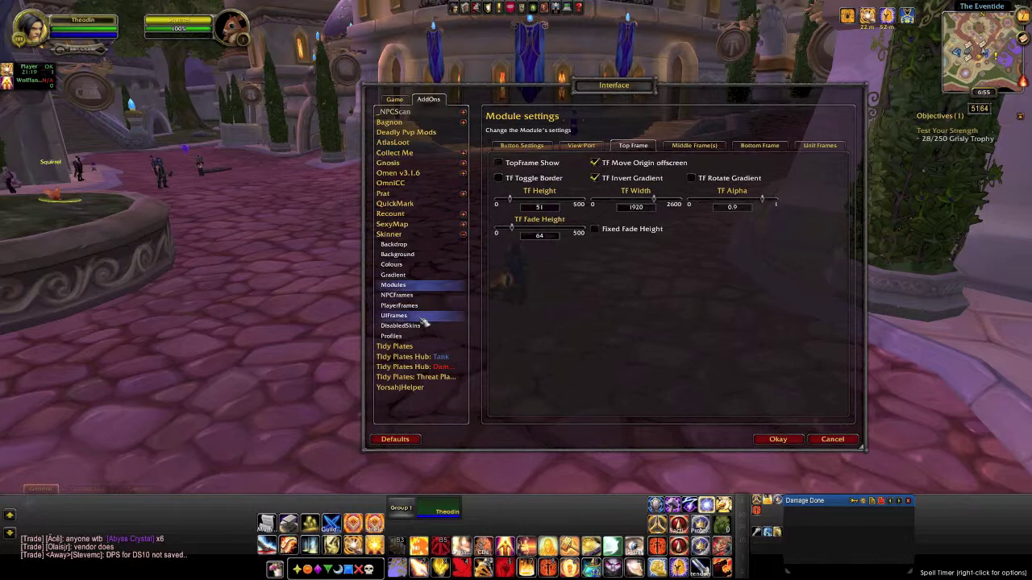
{"action": "left_click", "coordinate": [420, 317]}
{"action": "left_click", "coordinate": [430, 307]}
{"action": "key", "text": "p"}
{"action": "key", "text": "p"}
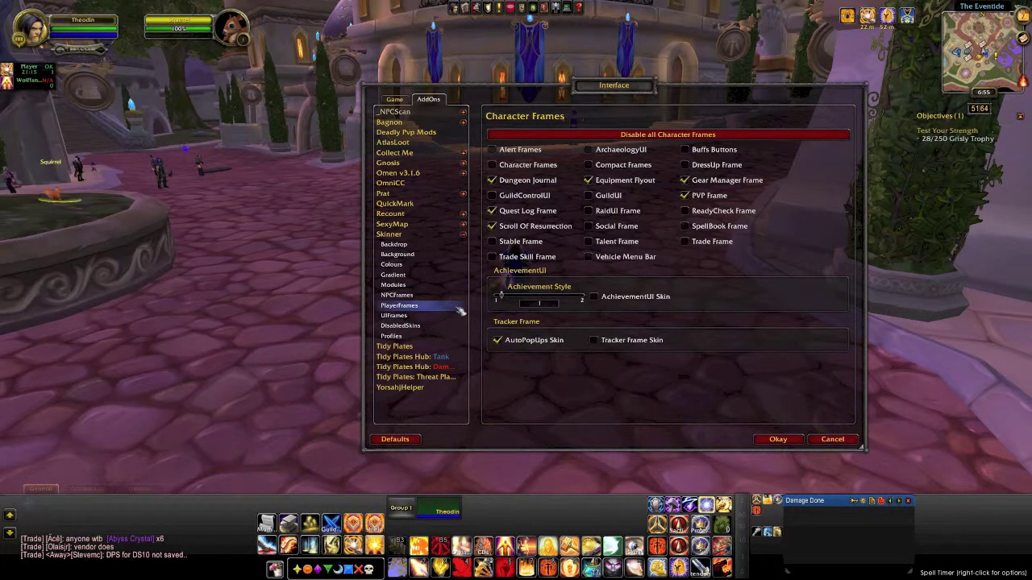